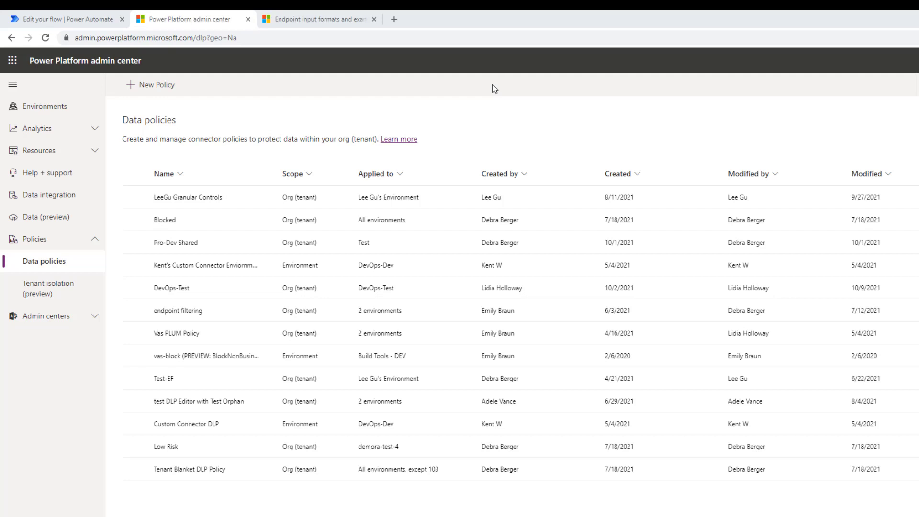
# - Edit the DevOps-Test policy at its Prebuilt connectors step (82 Business, 465 Non-business, 0 Blocked)
pyautogui.click(135, 287)
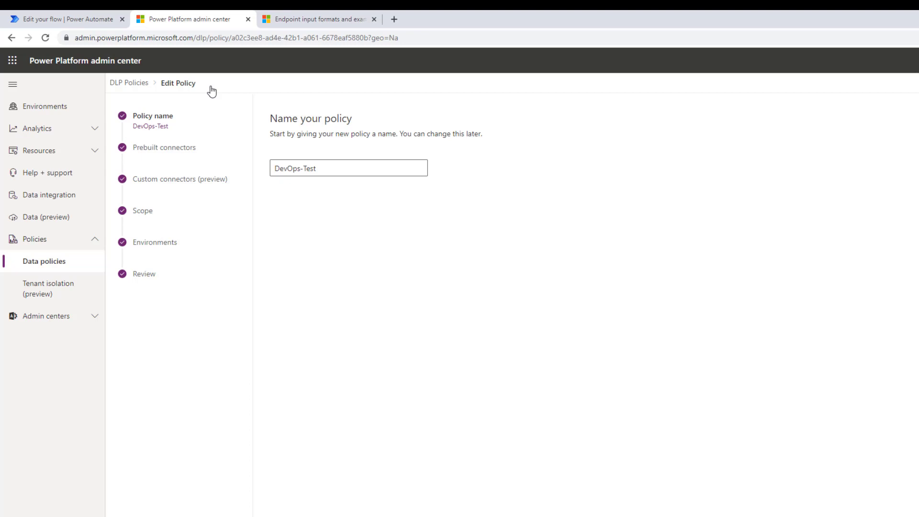
pyautogui.click(165, 148)
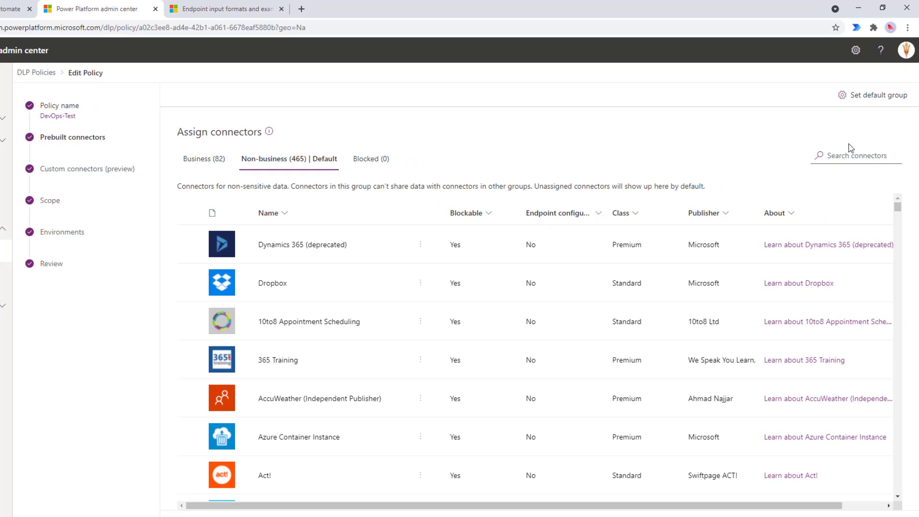
# - Filter the Business connectors to 'http' and open the HTTP connector's endpoint rules
pyautogui.click(850, 154)
pyautogui.write('http')
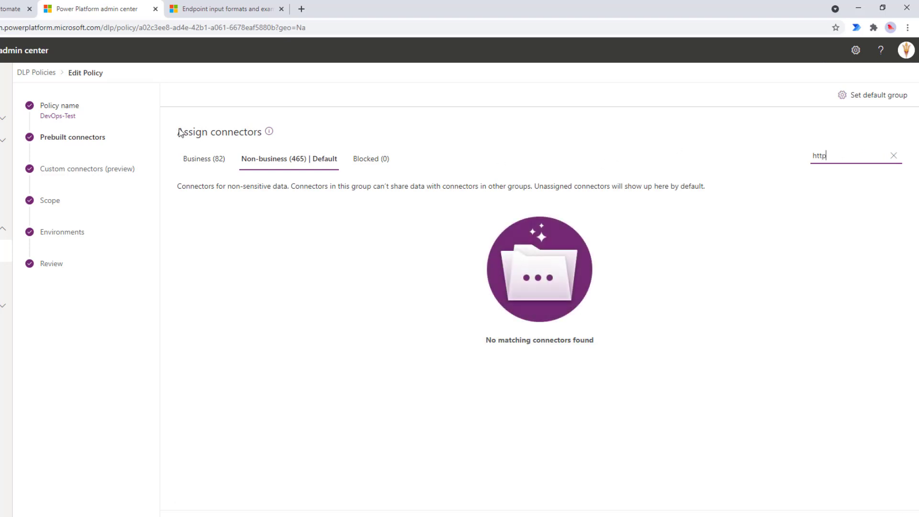
pyautogui.click(204, 158)
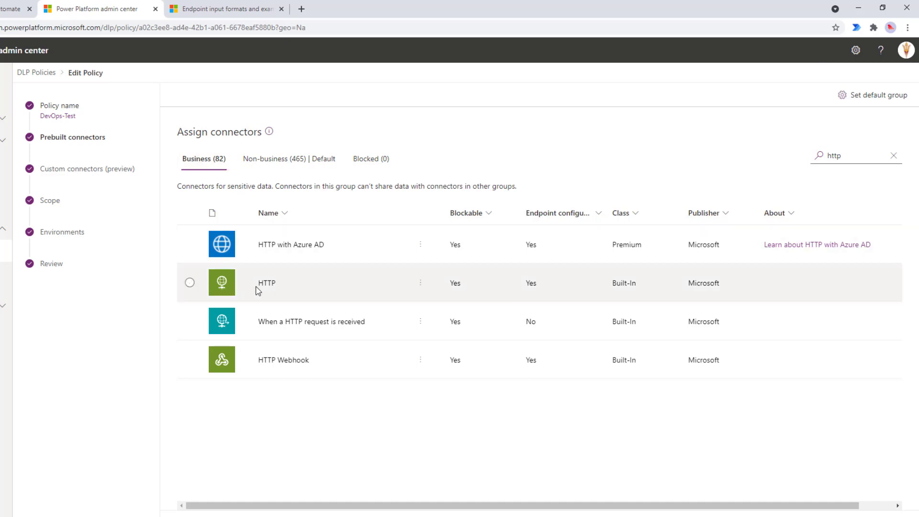
pyautogui.click(421, 286)
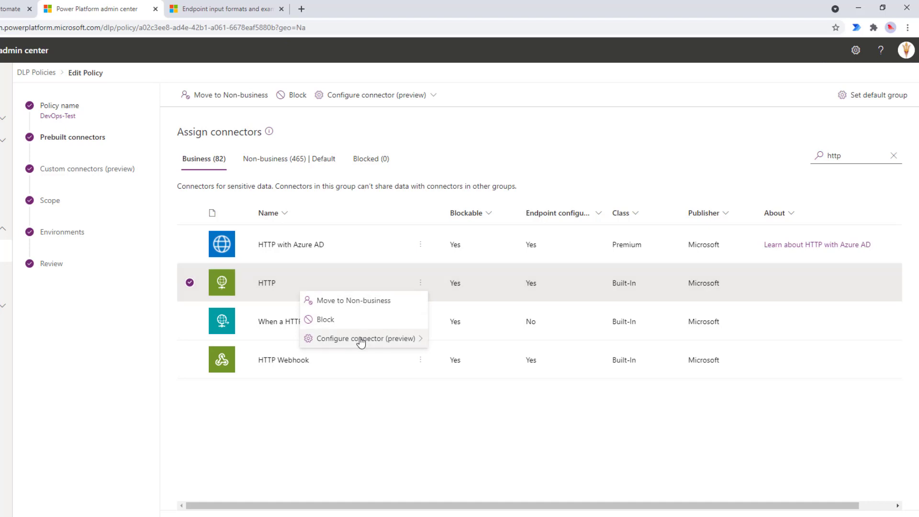
pyautogui.moveTo(360, 345)
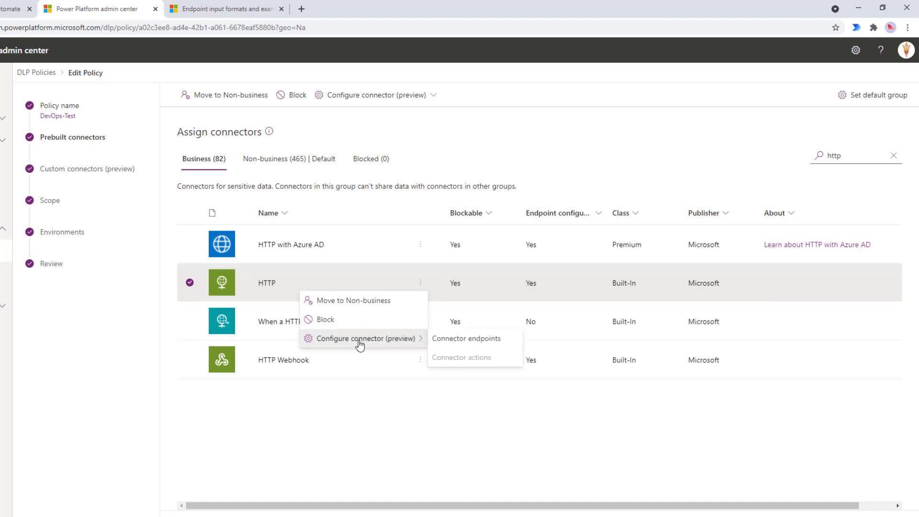
pyautogui.click(444, 341)
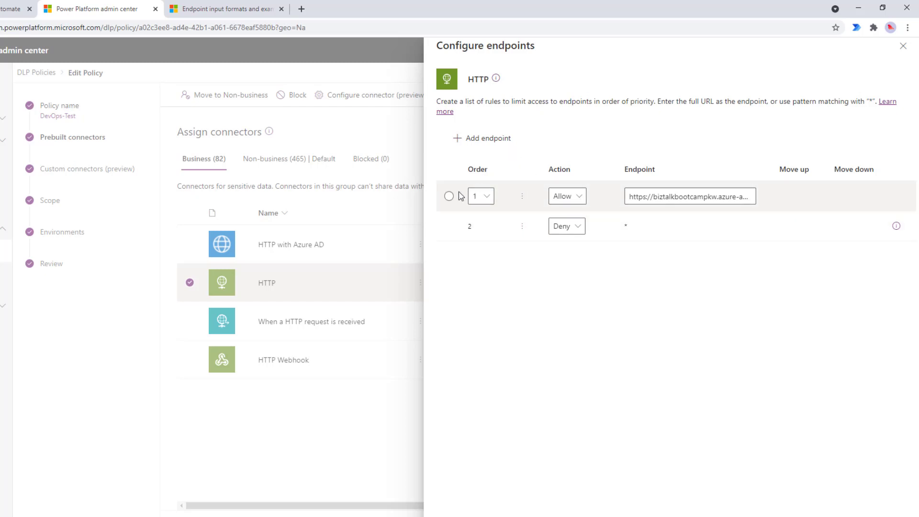
# - Review the HTTP endpoint rules and discard an empty added rule, keeping one allowed URL then Deny '*'
pyautogui.click(486, 196)
pyautogui.click(499, 273)
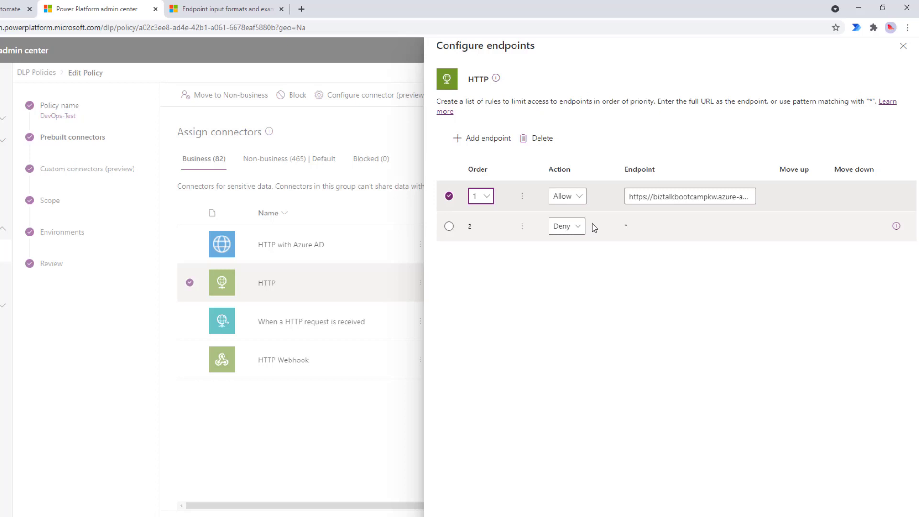
pyautogui.click(488, 141)
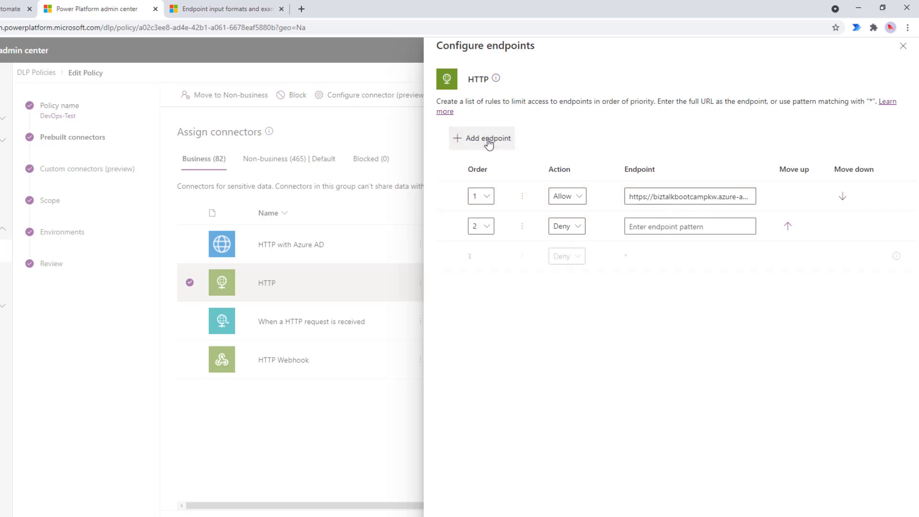
pyautogui.click(580, 234)
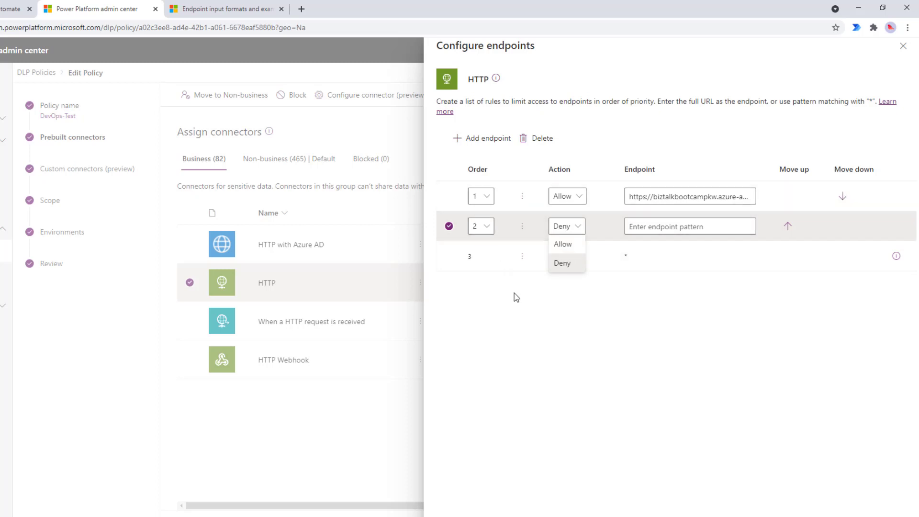
pyautogui.click(472, 316)
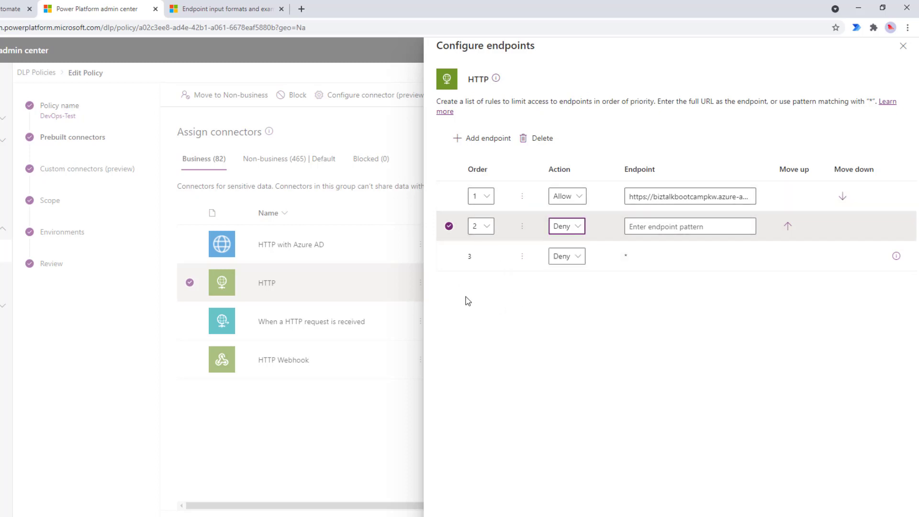
pyautogui.click(541, 140)
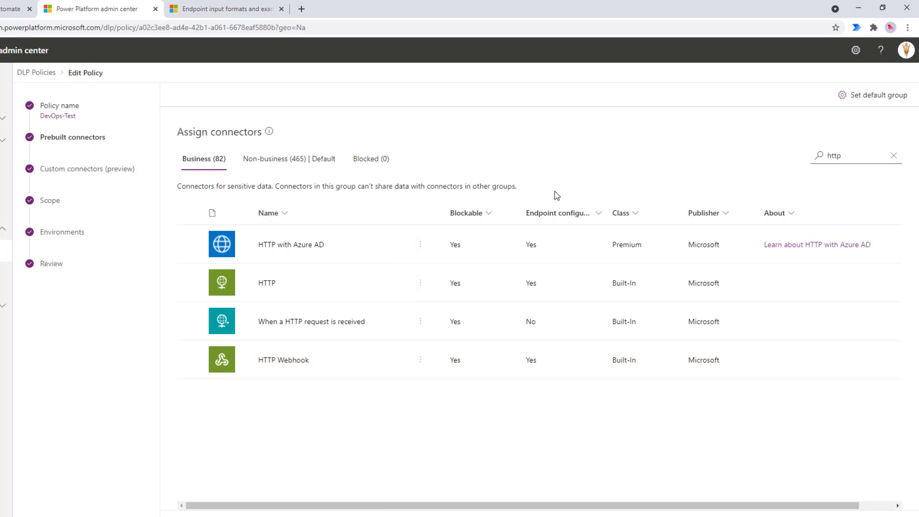
# - Check that HTTP with Azure AD's endpoint rules allow every endpoint, then close them
pyautogui.click(420, 247)
pyautogui.moveTo(414, 300)
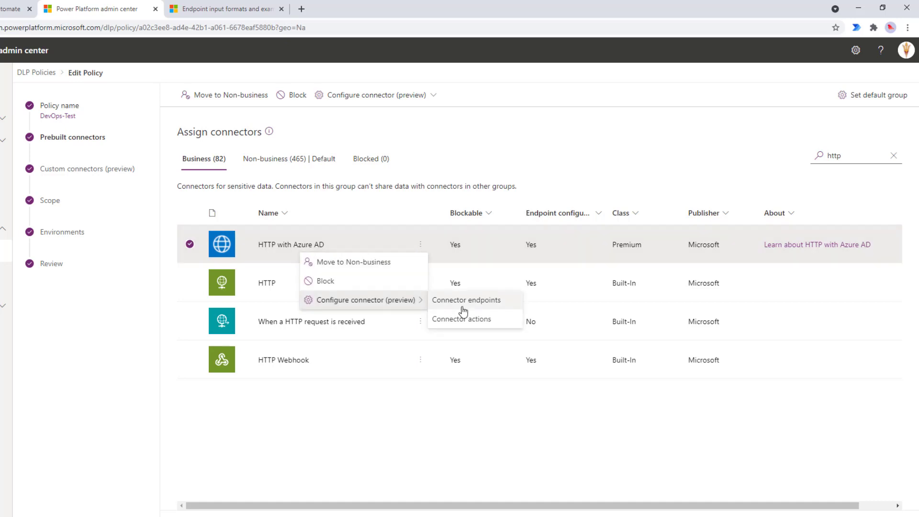
pyautogui.click(467, 300)
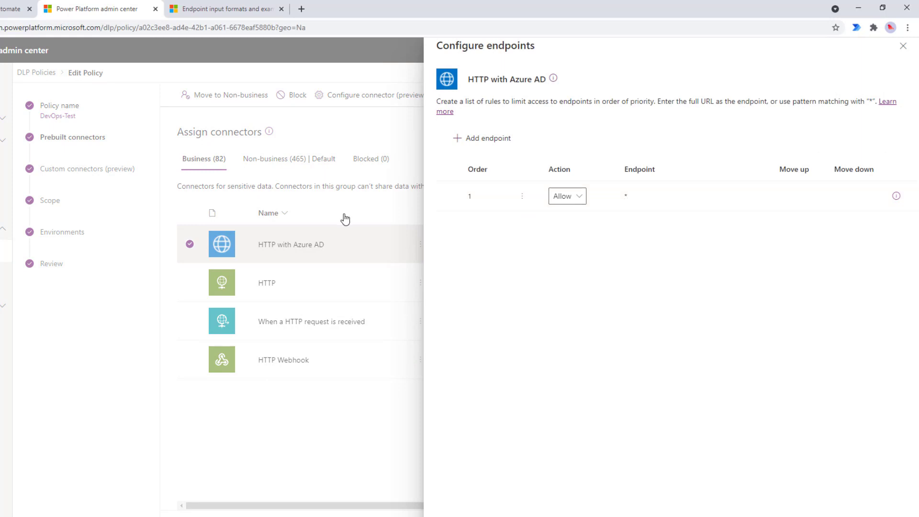
pyautogui.click(903, 46)
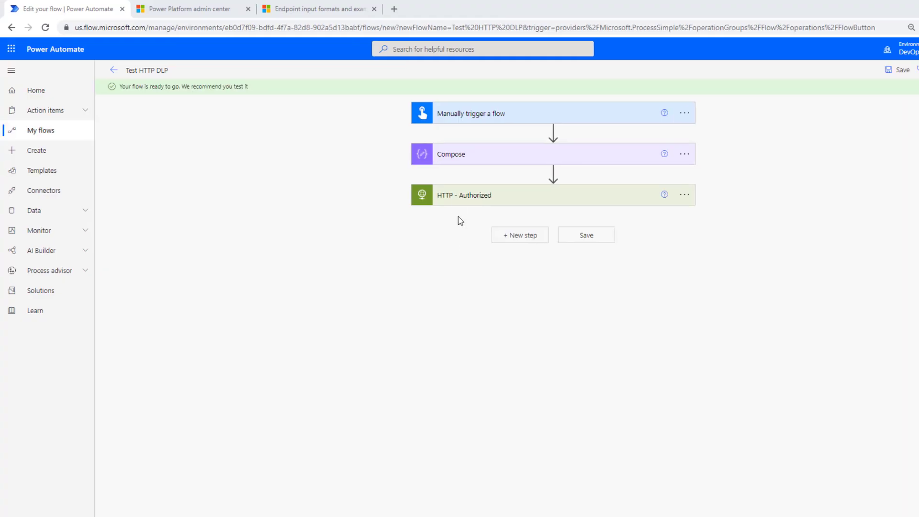
# - Confirm the HTTP - Authorized step POSTs to the order API URI and save the flow
pyautogui.click(457, 201)
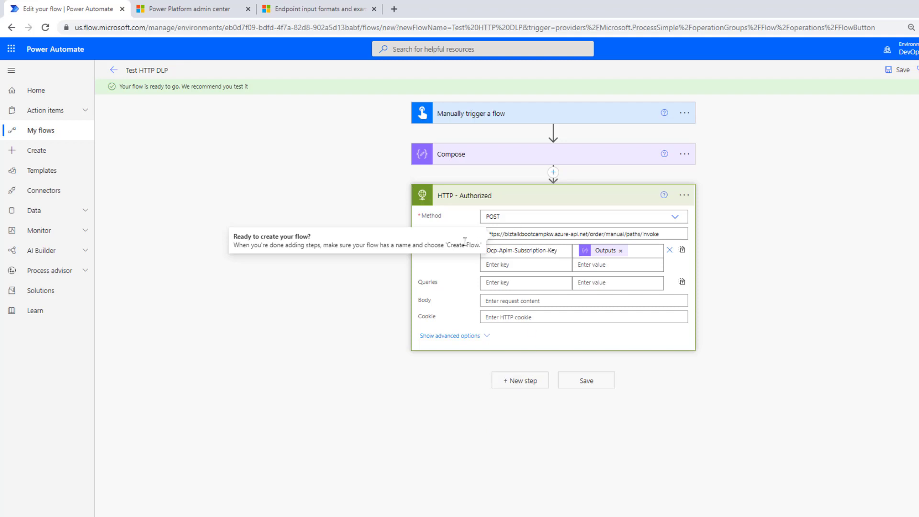
pyautogui.click(556, 233)
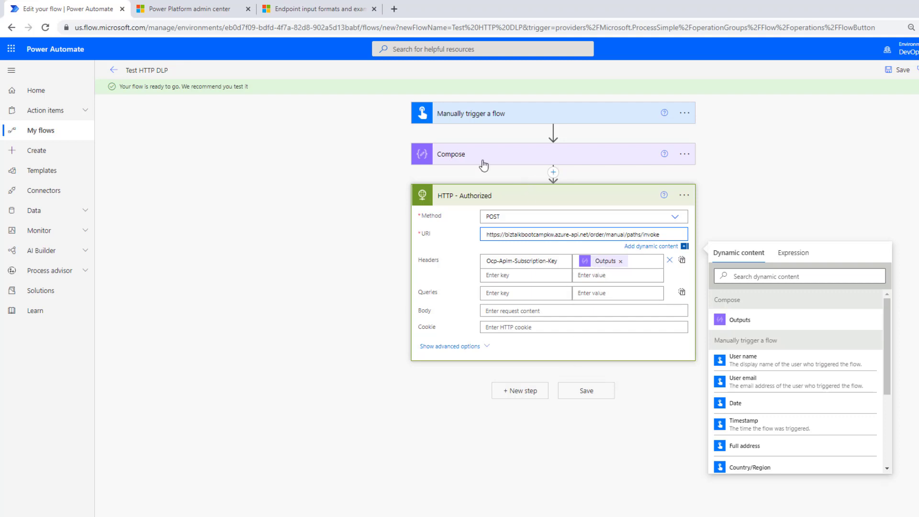
pyautogui.click(847, 151)
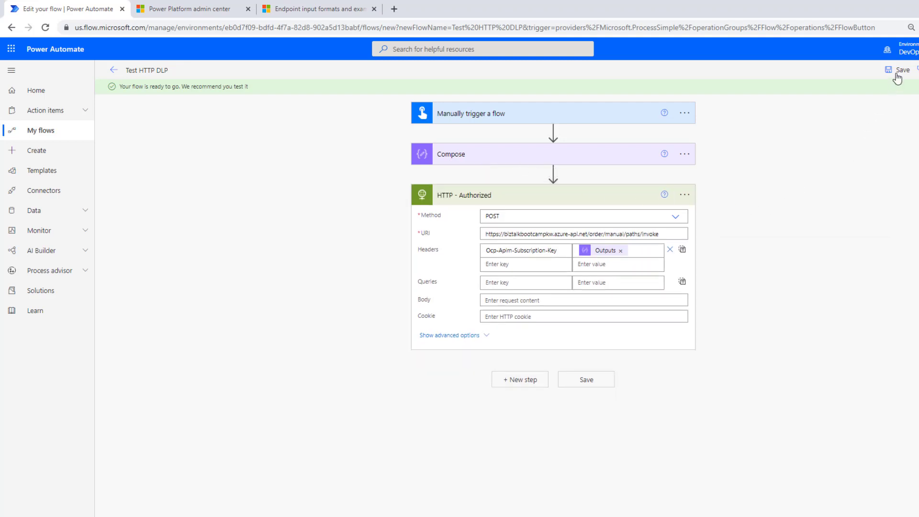
pyautogui.click(851, 74)
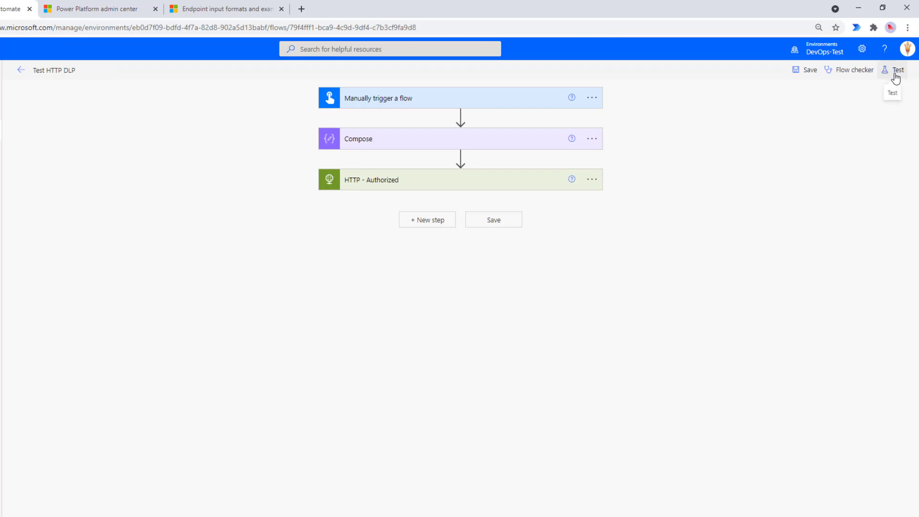
# - Test-run the Test HTTP DLP flow with a manual trigger
pyautogui.click(894, 72)
pyautogui.click(769, 93)
pyautogui.click(776, 484)
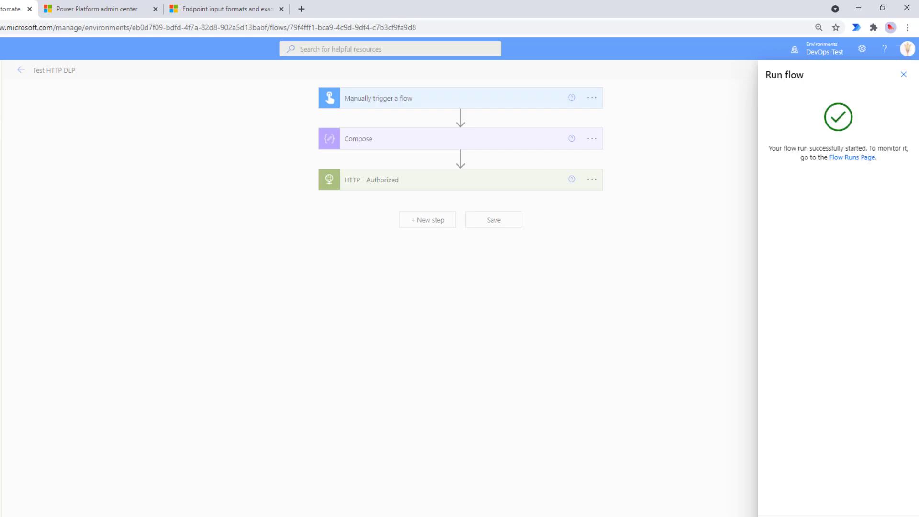
# - Check that HTTP - Authorized returned status 200 with a Hello World body
pyautogui.click(463, 201)
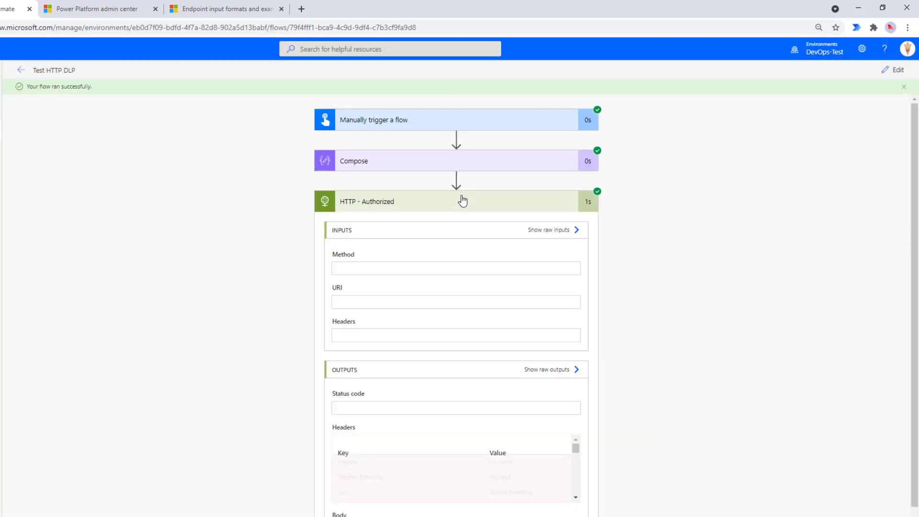
pyautogui.scroll(-3, 427, 425)
pyautogui.scroll(-2, 414, 498)
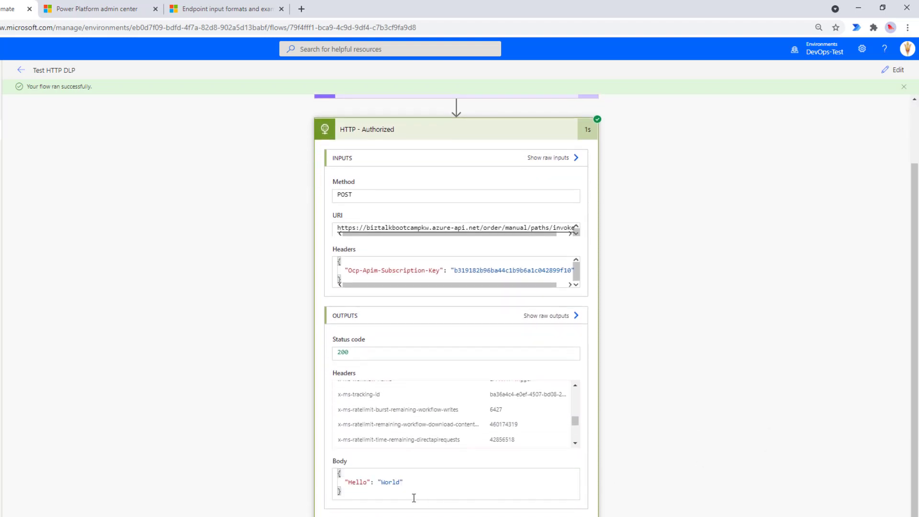
pyautogui.moveTo(404, 482); pyautogui.dragTo(352, 482)
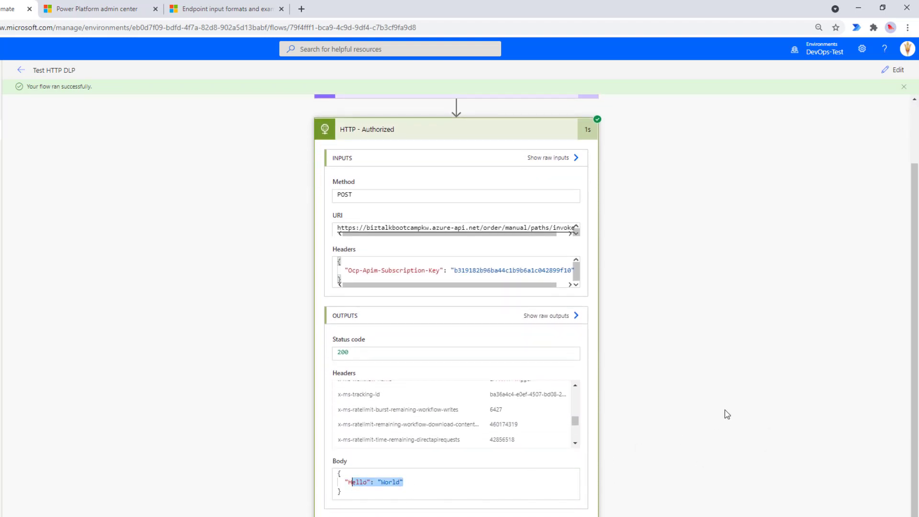
pyautogui.scroll(2, 725, 410)
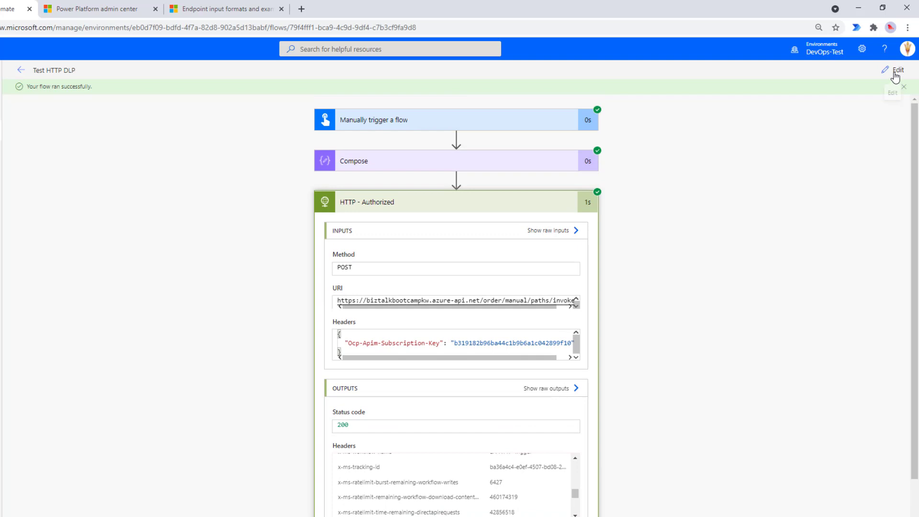
pyautogui.click(895, 77)
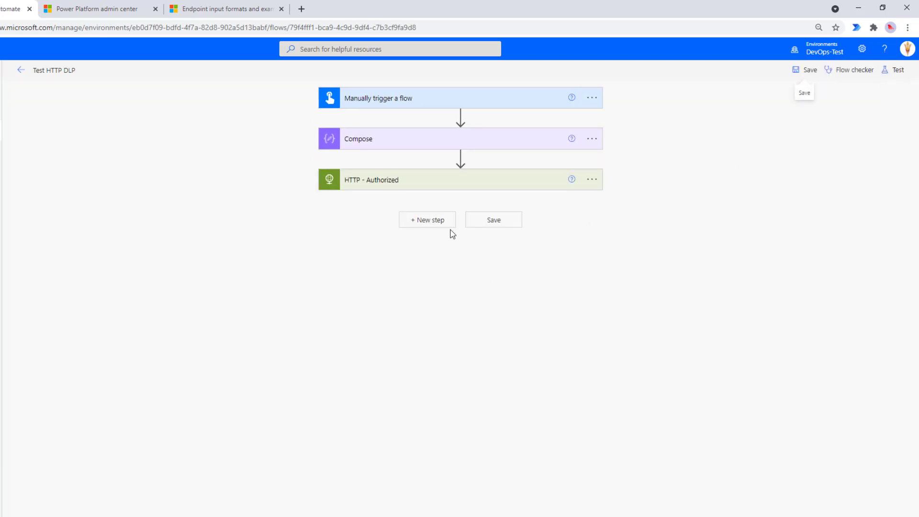
pyautogui.click(426, 221)
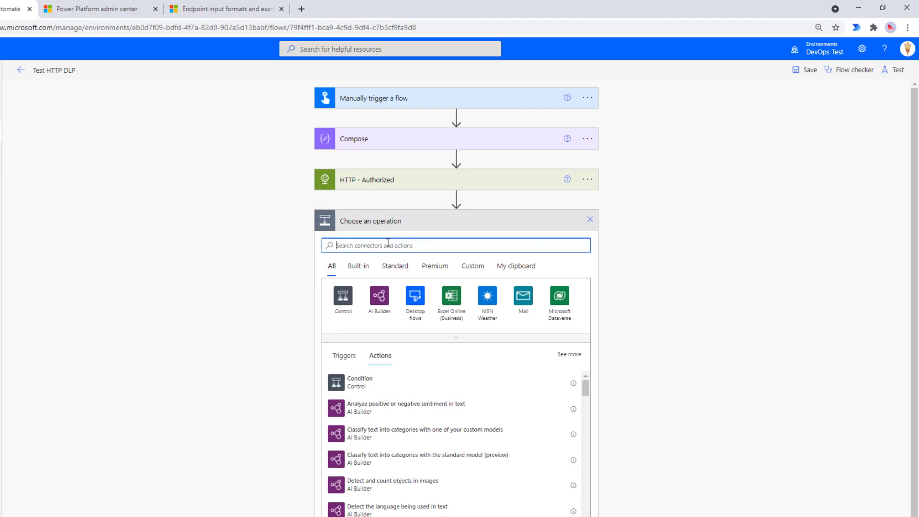
pyautogui.write('http')
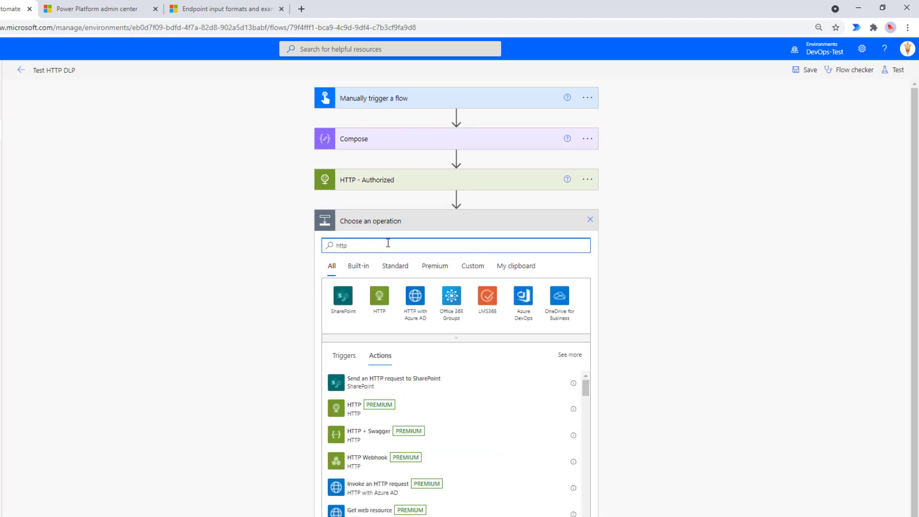
pyautogui.click(379, 296)
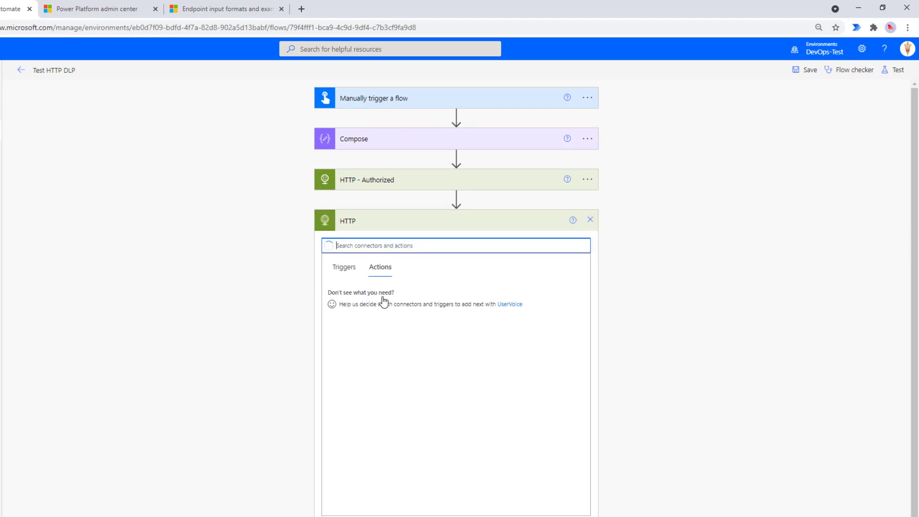
pyautogui.click(354, 293)
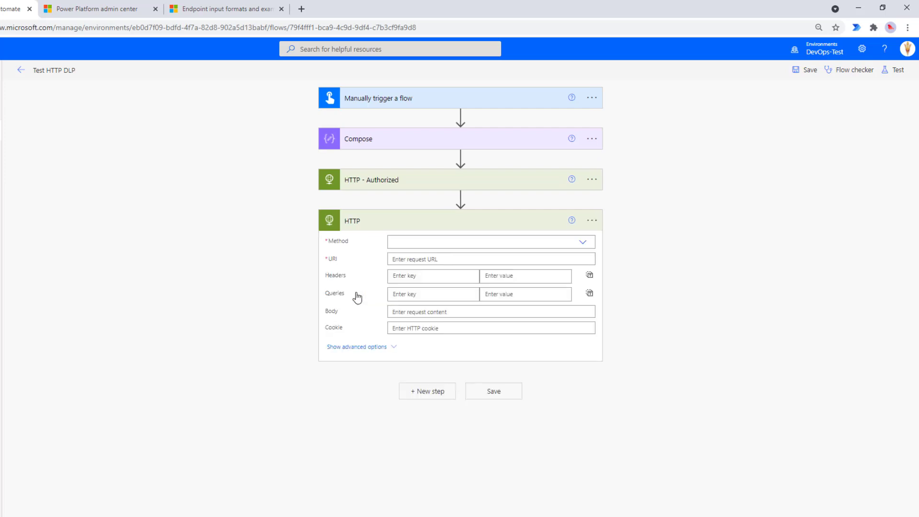
pyautogui.click(515, 243)
pyautogui.click(397, 256)
pyautogui.click(396, 260)
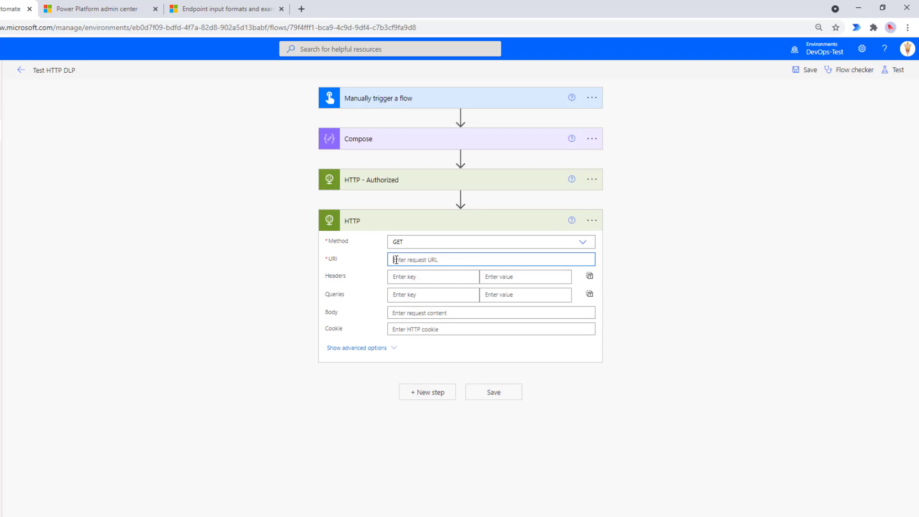
pyautogui.write('https://w')
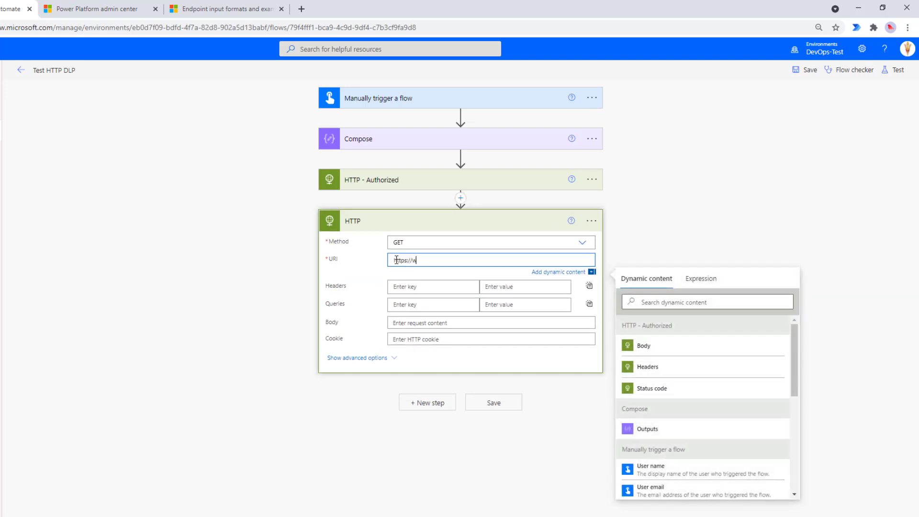
pyautogui.write('ww.bing.com')
pyautogui.click(805, 71)
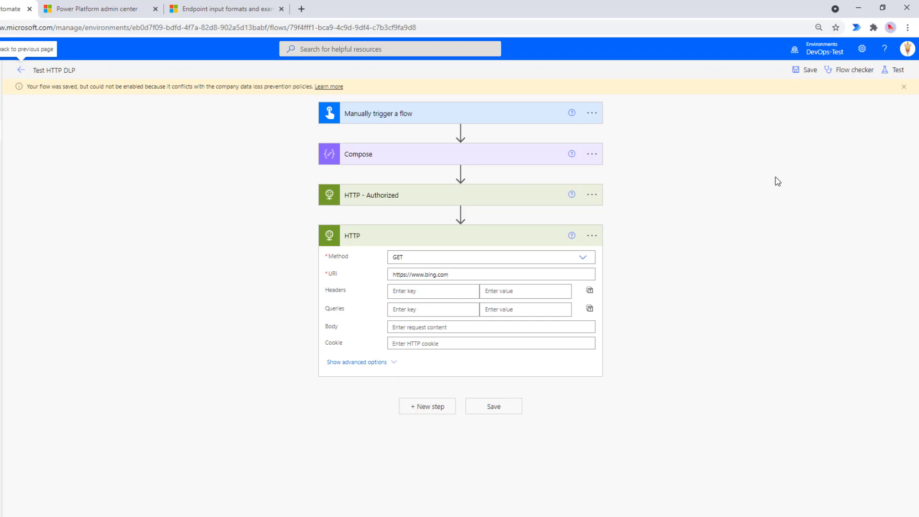
# - From the flow's details page, try turning Test HTTP DLP on; DevOps-Test blocks bing.com
pyautogui.click(21, 70)
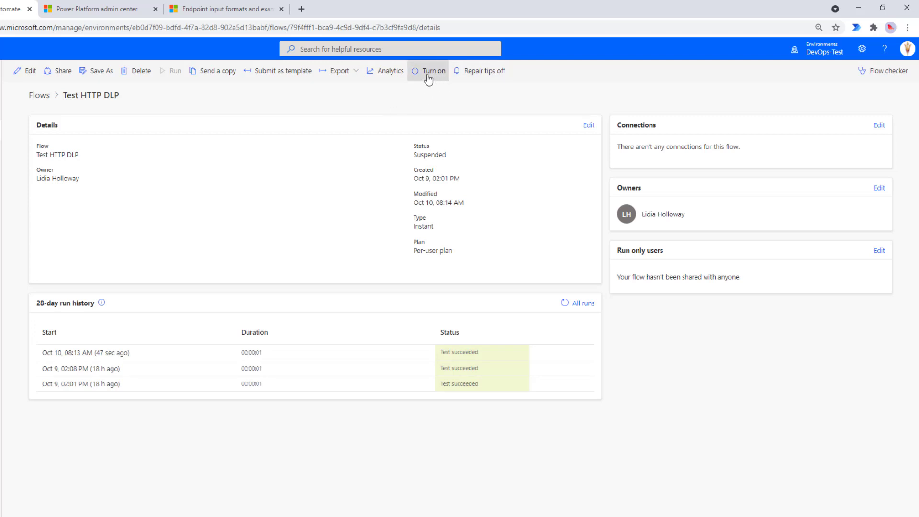
pyautogui.click(429, 73)
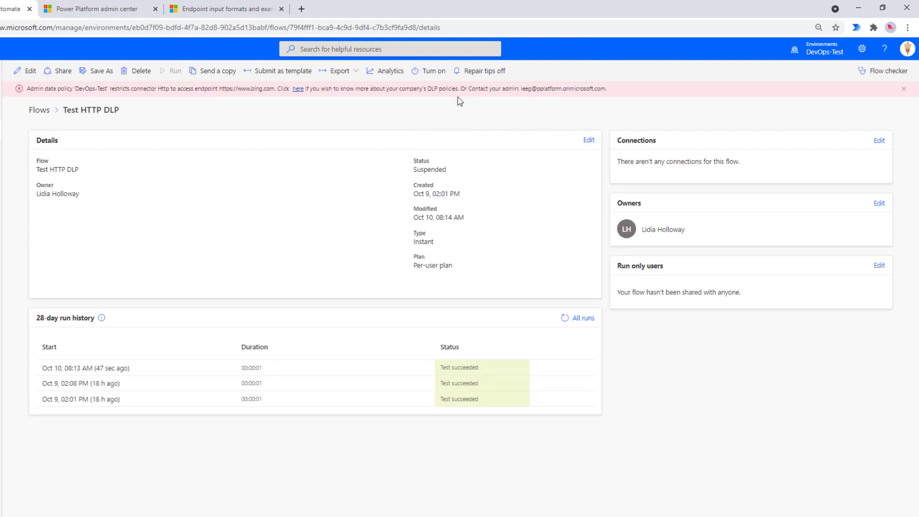
pyautogui.click(25, 71)
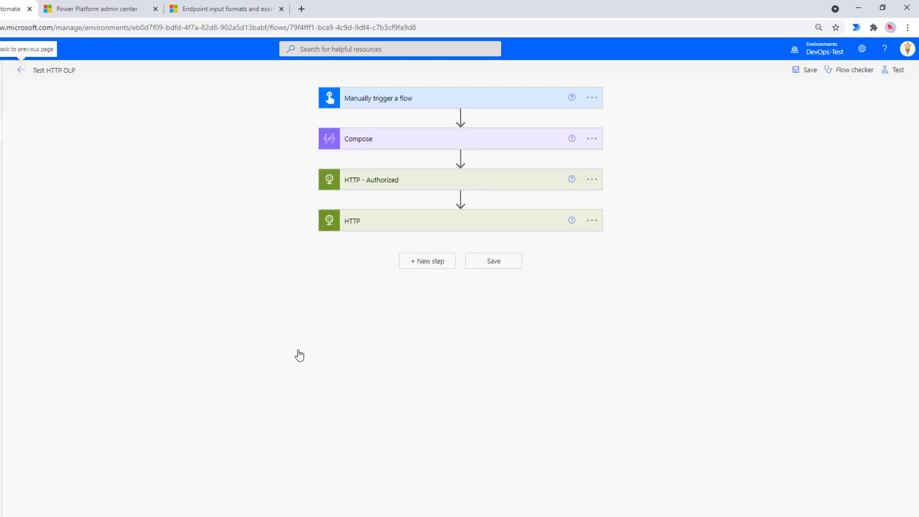
pyautogui.click(409, 222)
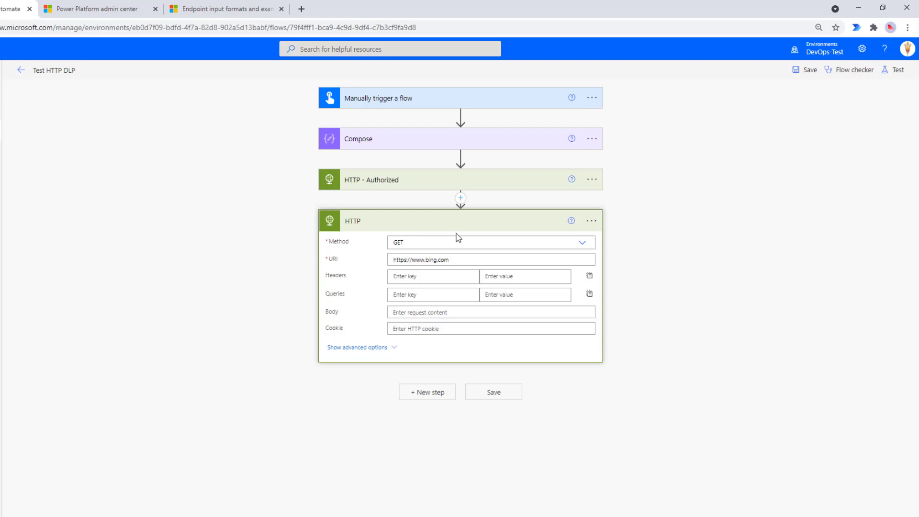
pyautogui.click(594, 221)
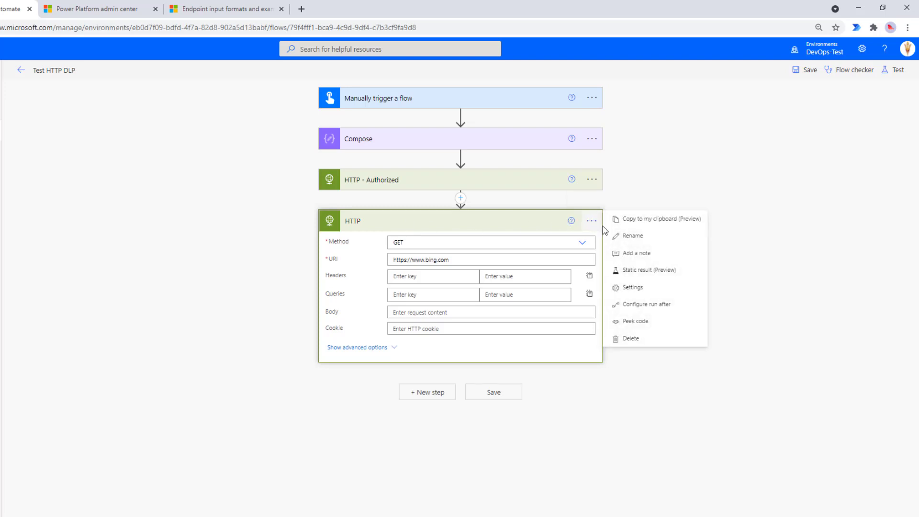
pyautogui.click(638, 343)
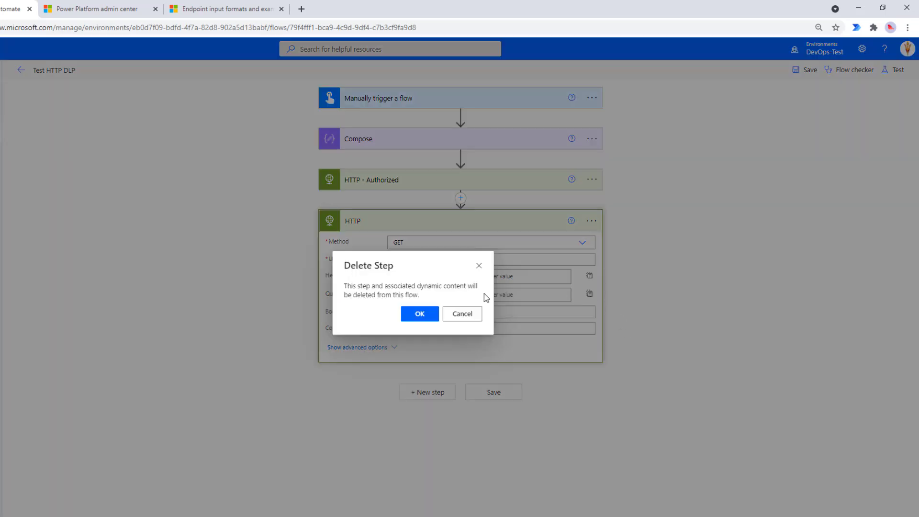
pyautogui.click(424, 314)
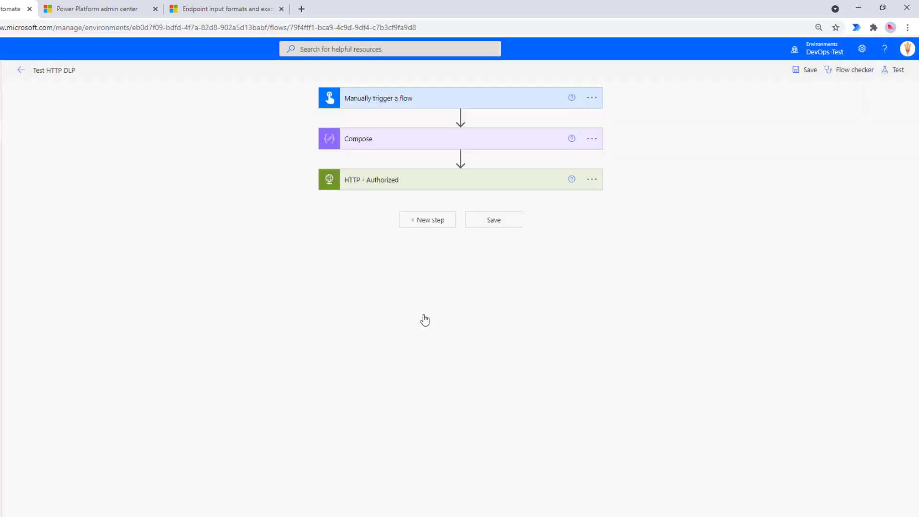
pyautogui.click(795, 75)
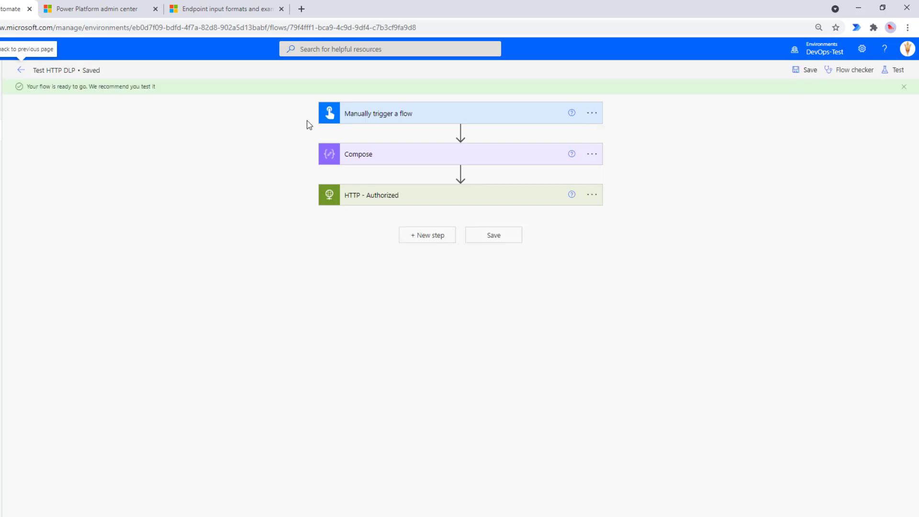
# - Turn Test HTTP DLP on from its details page and start a new run
pyautogui.click(22, 72)
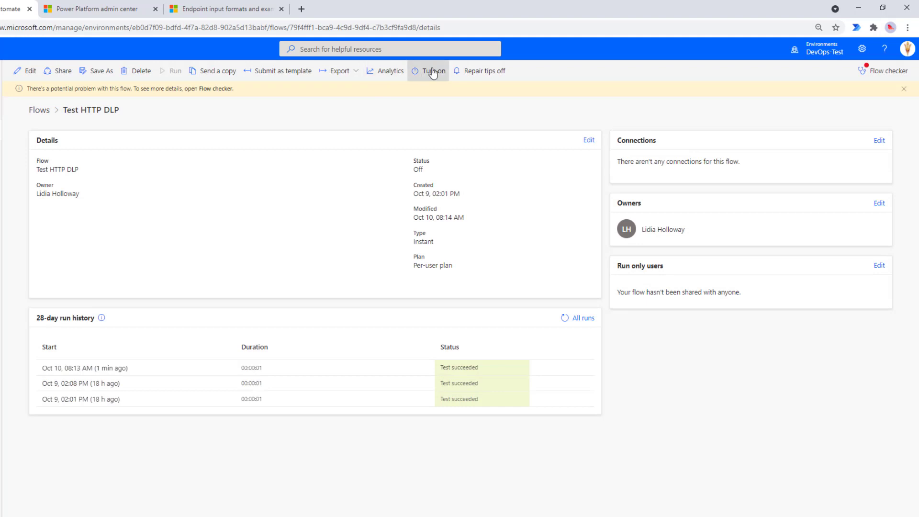
pyautogui.click(431, 71)
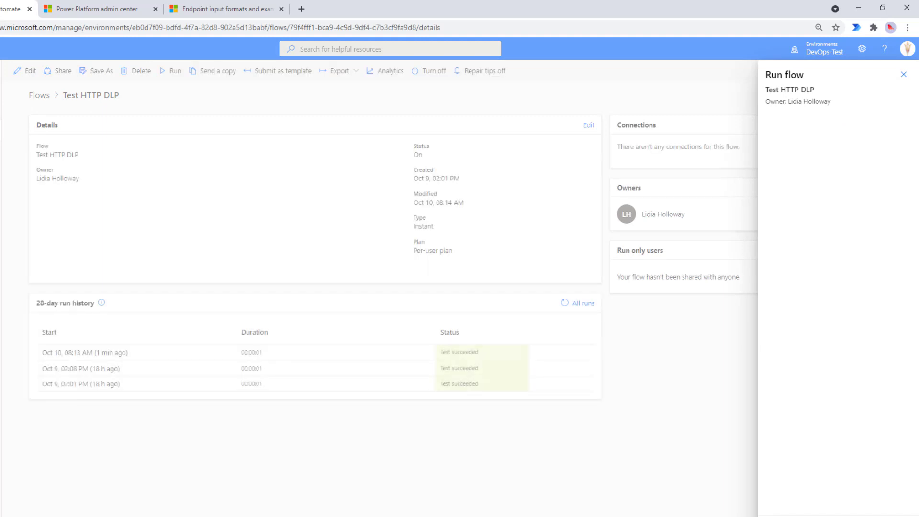
pyautogui.press('Escape')
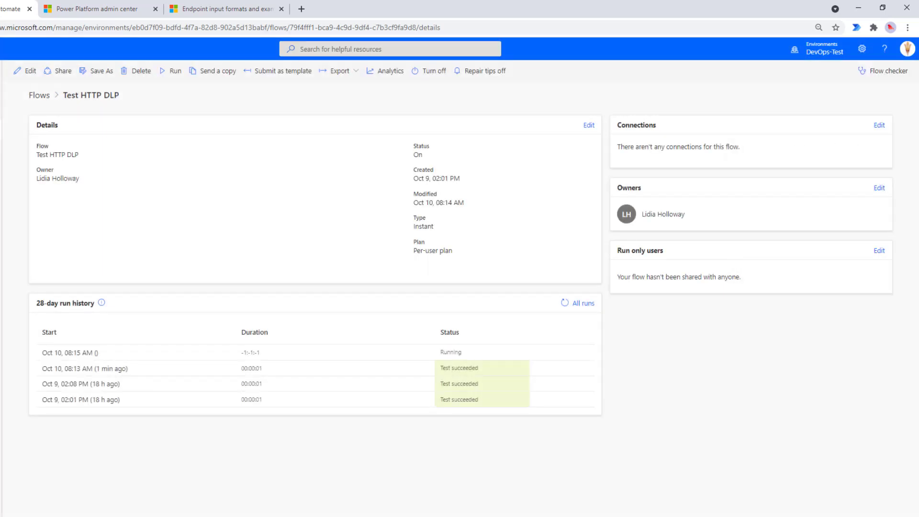